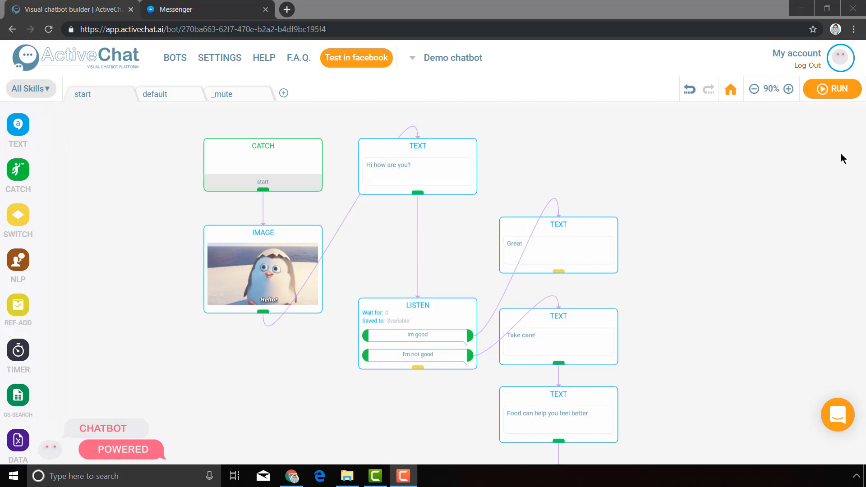
# Examine the start skill's flow from the greeting through the Listen block's replies to the food gallery.
pyautogui.click(697, 401)
pyautogui.moveTo(697, 401); pyautogui.dragTo(460, 210)
pyautogui.moveTo(492, 393); pyautogui.dragTo(592, 470)
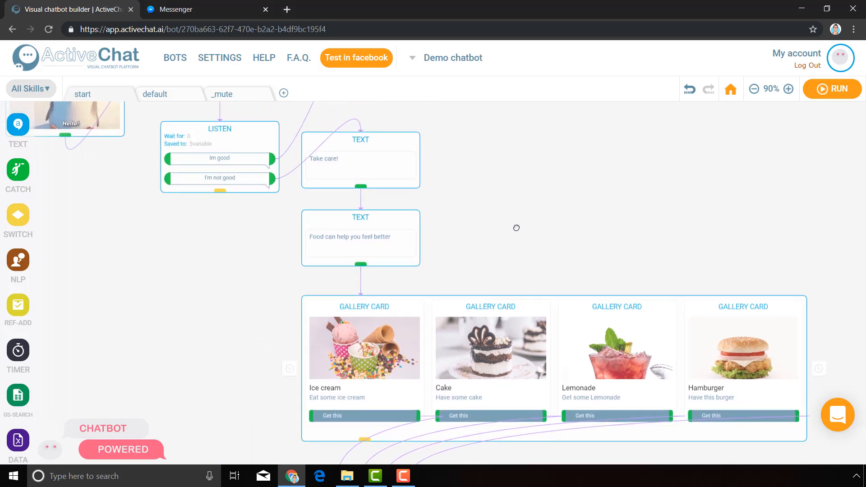
pyautogui.moveTo(516, 228); pyautogui.dragTo(605, 381)
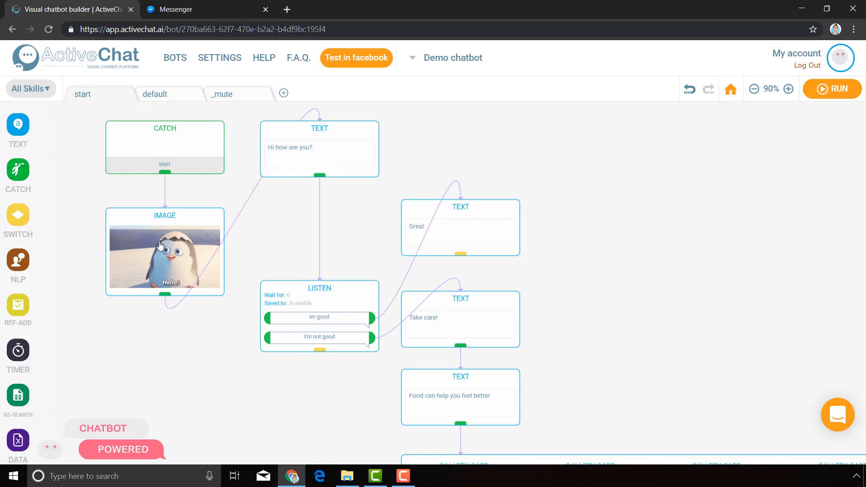
pyautogui.click(346, 149)
pyautogui.click(343, 306)
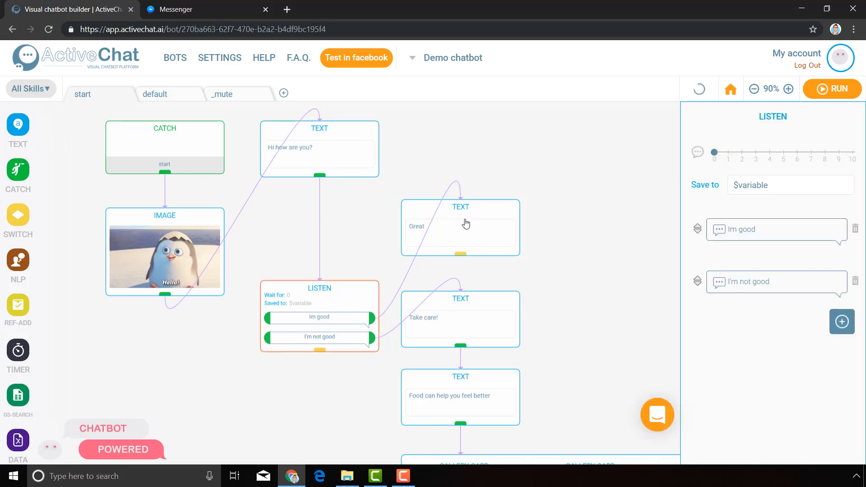
pyautogui.click(465, 225)
pyautogui.click(469, 324)
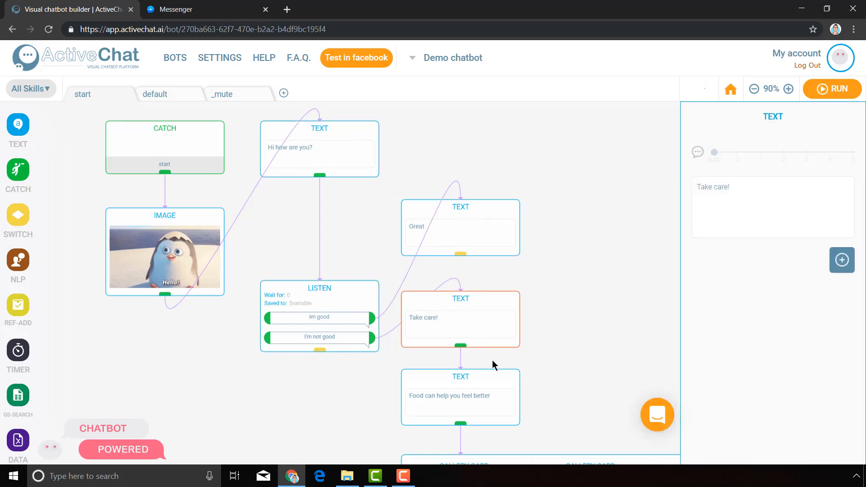
pyautogui.click(493, 361)
pyautogui.scroll(-3, 479, 253)
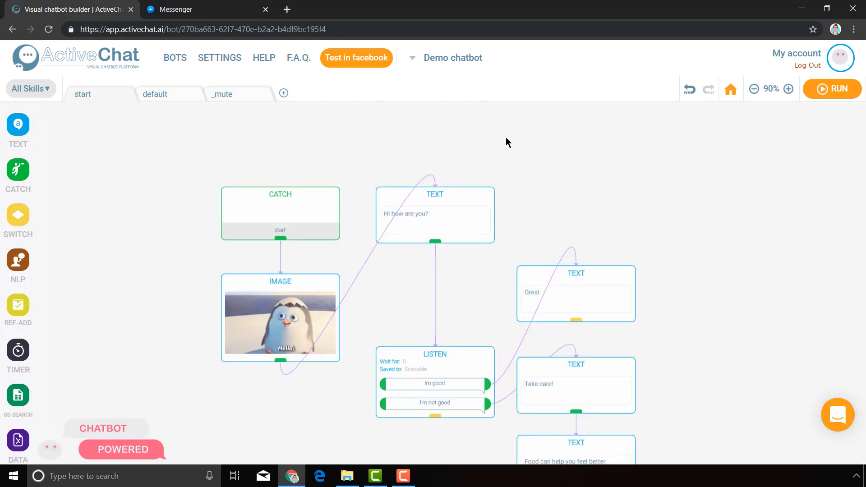
# Inspect the greeting, the Listen block's two reply options, and the messages and gallery cards each reply leads to.
pyautogui.click(430, 221)
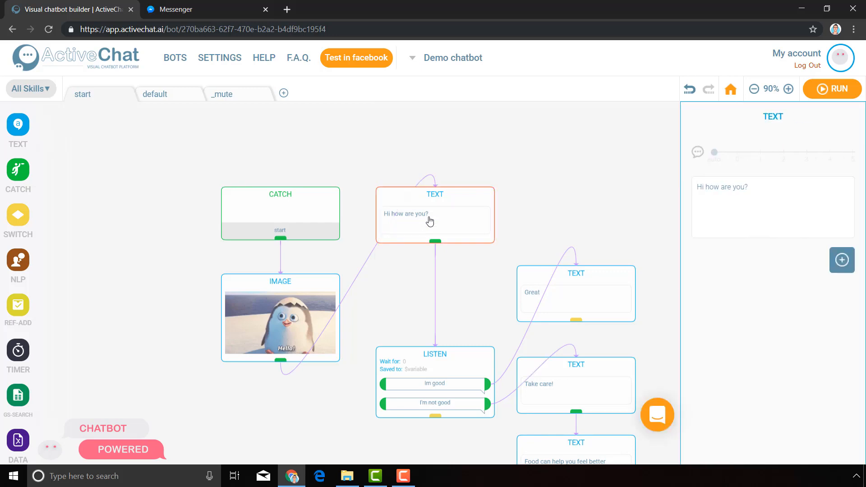
pyautogui.click(446, 351)
pyautogui.moveTo(470, 310); pyautogui.dragTo(293, 213)
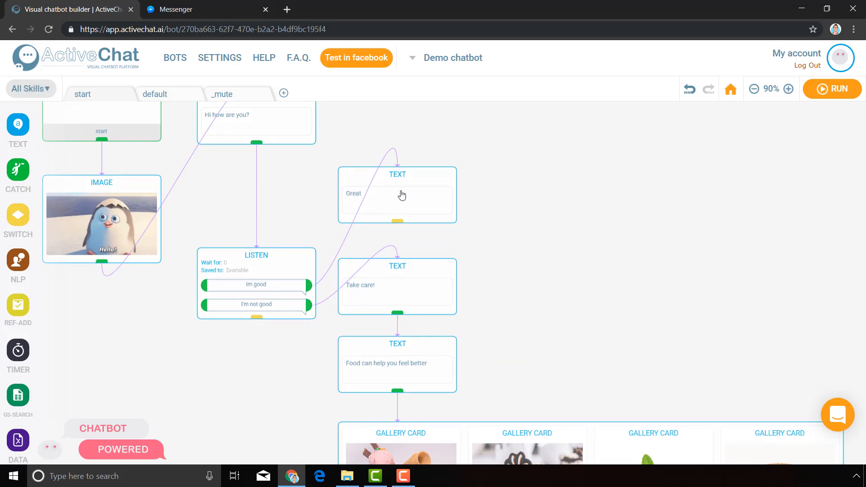
pyautogui.click(267, 292)
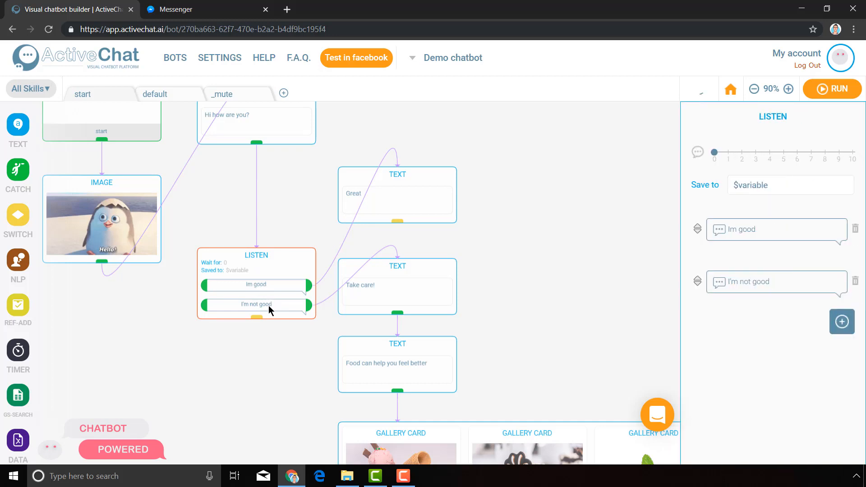
pyautogui.click(431, 206)
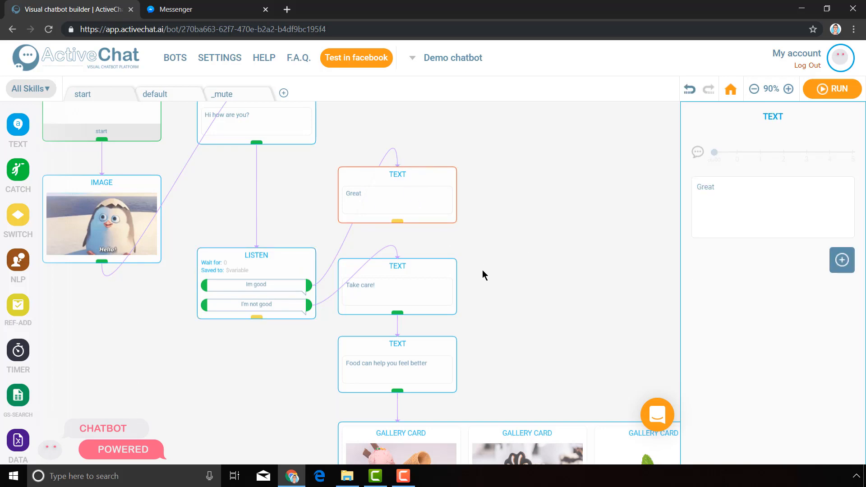
pyautogui.click(564, 325)
pyautogui.moveTo(565, 325); pyautogui.dragTo(366, 161)
pyautogui.moveTo(680, 444); pyautogui.dragTo(775, 437)
pyautogui.click(315, 129)
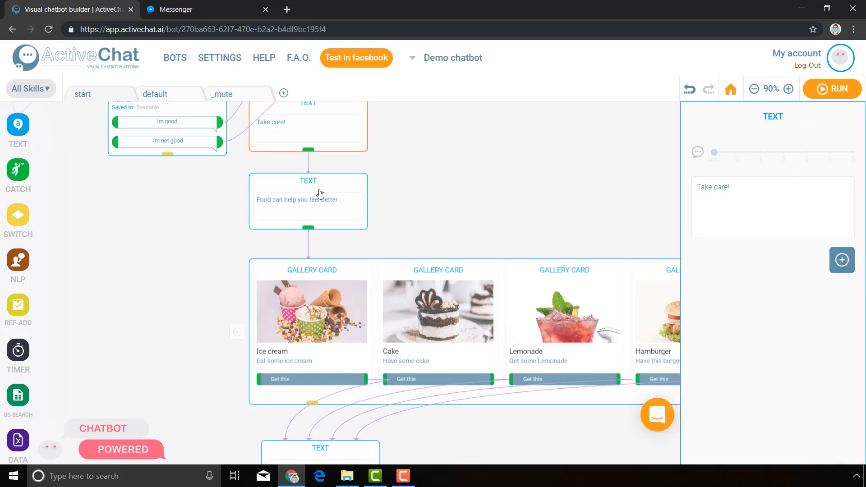
pyautogui.click(318, 194)
pyautogui.click(316, 316)
pyautogui.click(335, 448)
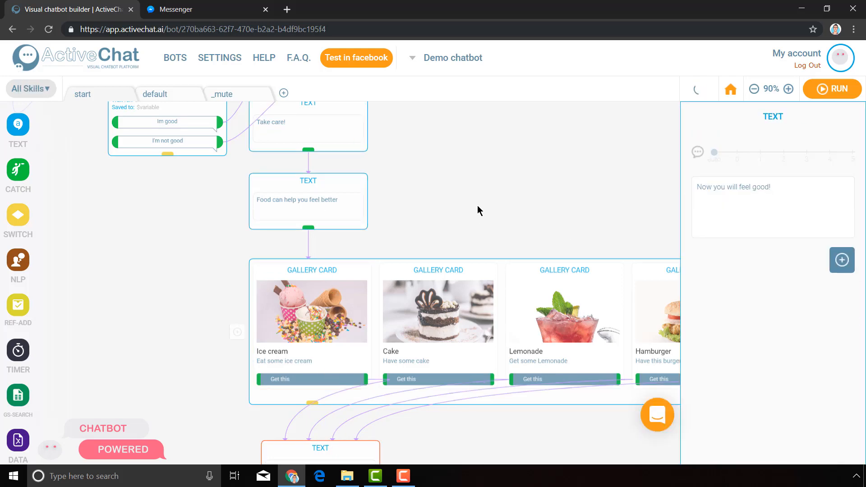
pyautogui.moveTo(202, 229); pyautogui.dragTo(315, 426)
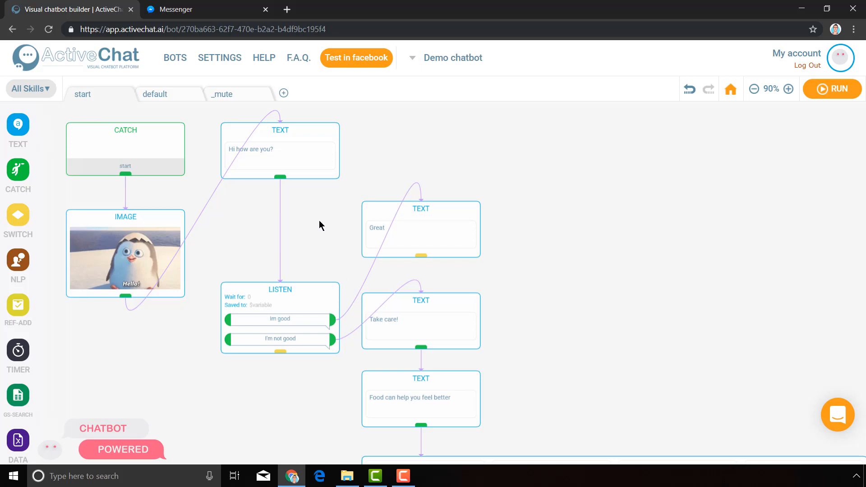
# View the blank new-skill form, then inspect the "Take care!" message, the food message and the gallery cards.
pyautogui.click(283, 94)
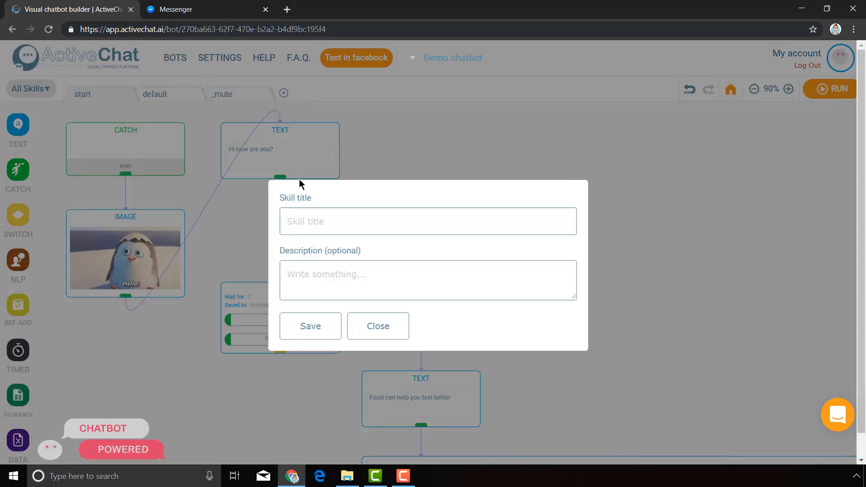
pyautogui.click(391, 327)
pyautogui.moveTo(582, 395); pyautogui.dragTo(500, 219)
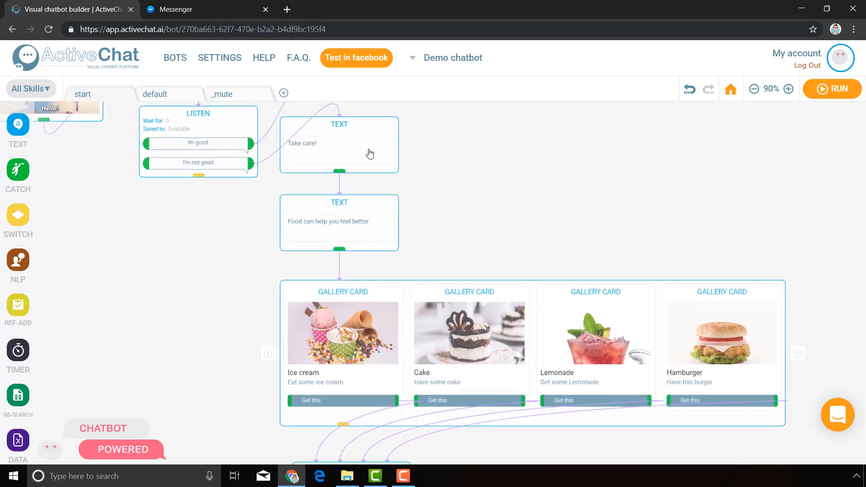
pyautogui.click(369, 152)
pyautogui.click(383, 254)
pyautogui.click(386, 343)
# Duplicate the start skill.
pyautogui.moveTo(443, 131); pyautogui.dragTo(581, 429)
pyautogui.moveTo(164, 171); pyautogui.dragTo(159, 69)
pyautogui.rightClick(96, 98)
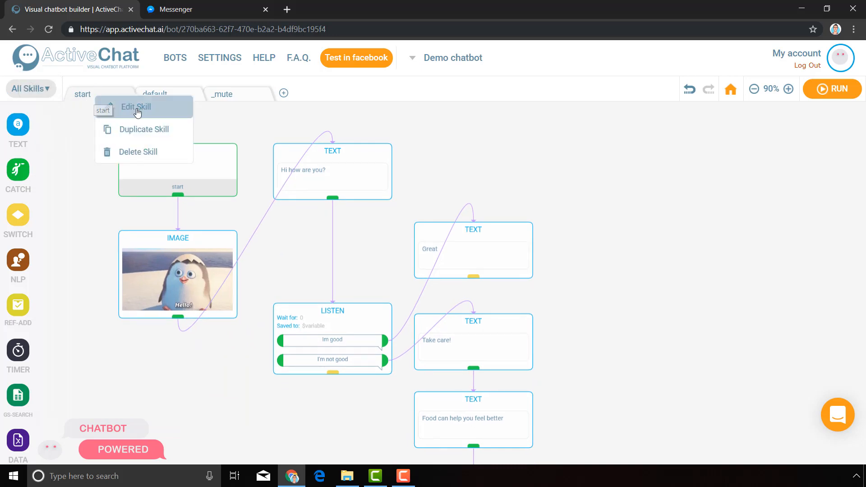
pyautogui.click(144, 131)
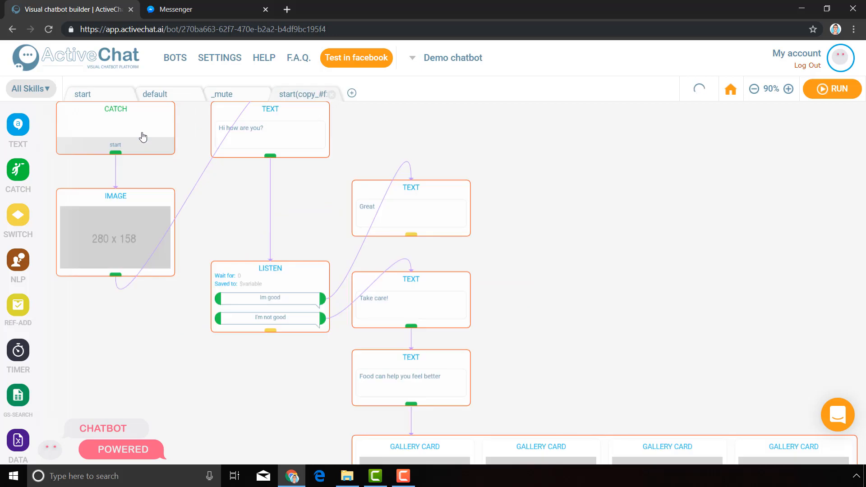
# Edit the duplicated skill and change its title to "fell_good".
pyautogui.rightClick(300, 96)
pyautogui.click(332, 103)
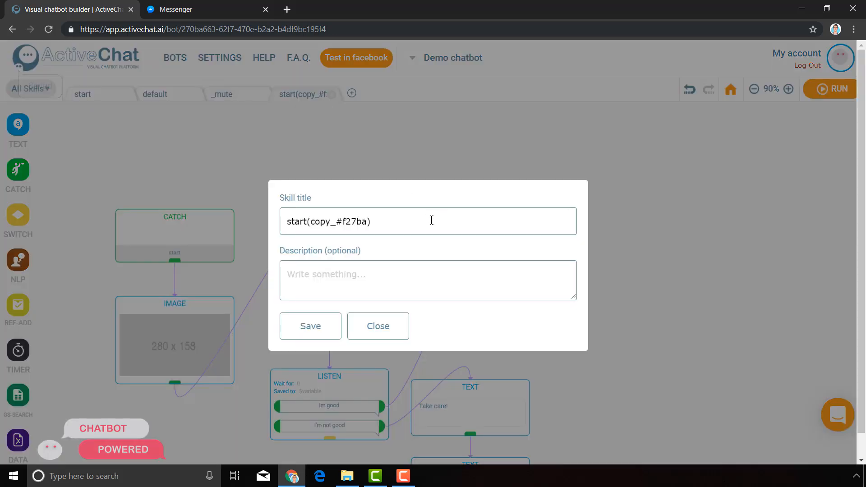
pyautogui.tripleClick(392, 218)
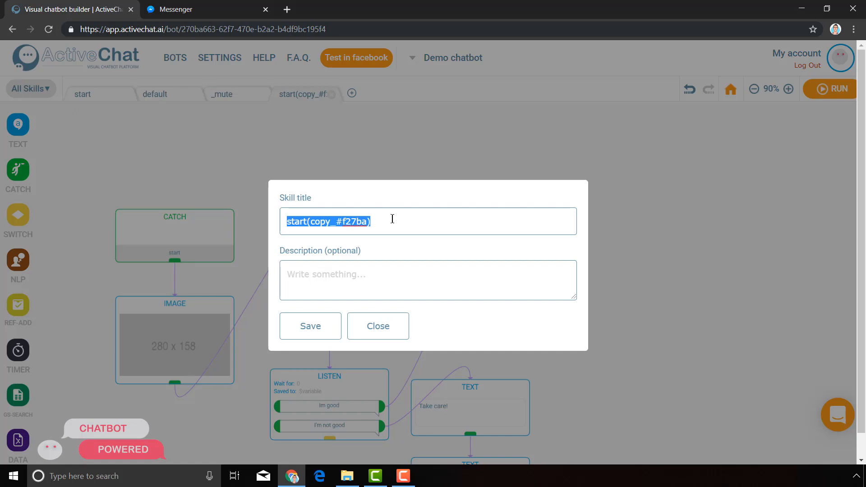
pyautogui.write('fell')
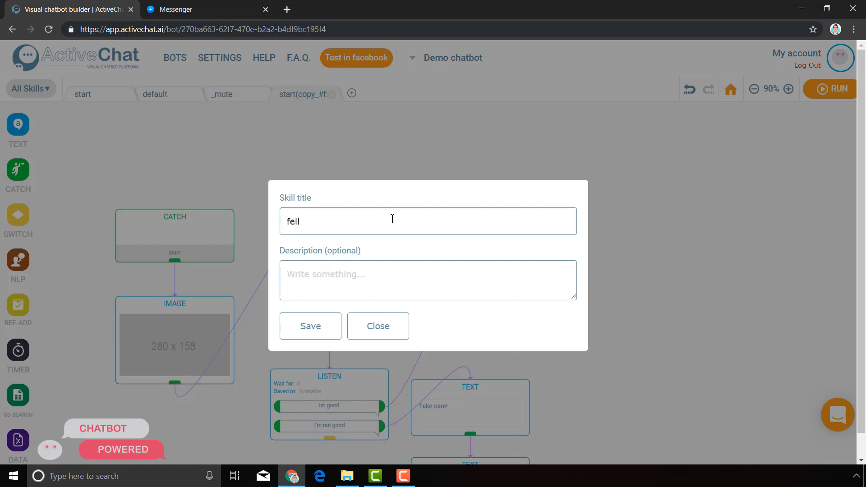
pyautogui.write('_good')
# Add the description "This skill is triggered when user is not feeling good" to the duplicated skill and save it.
pyautogui.click(386, 280)
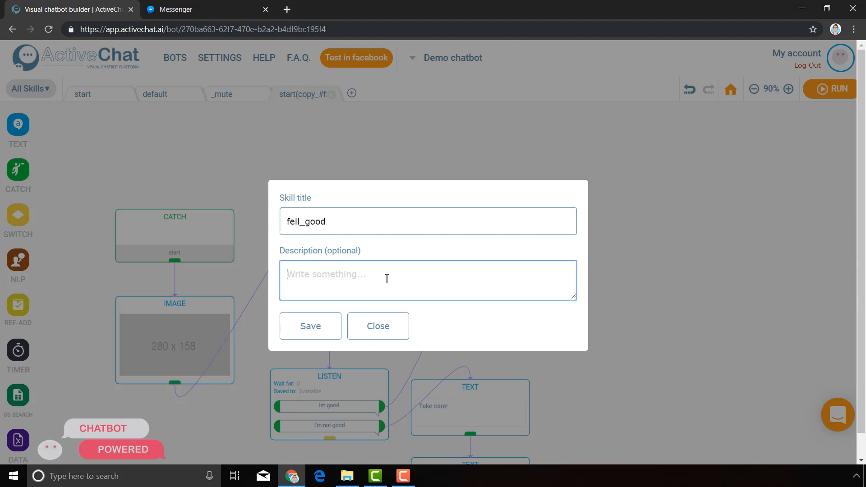
pyautogui.write('This skill is triggered when ')
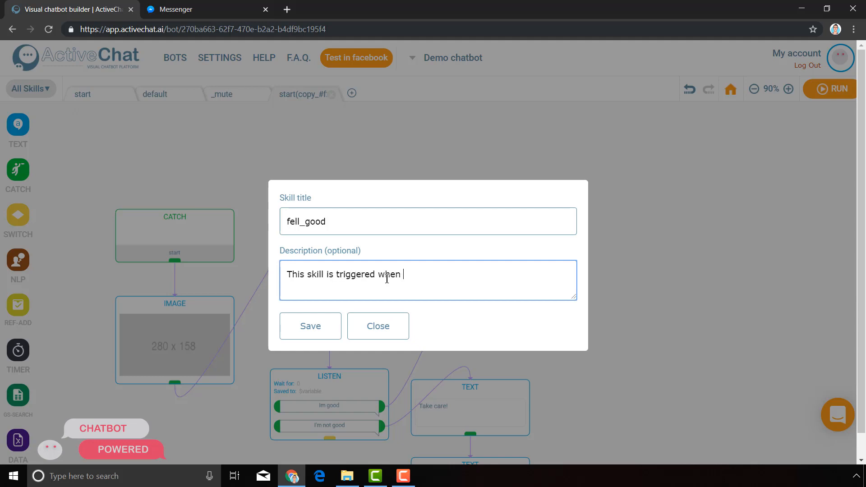
pyautogui.write('user is not feeling good')
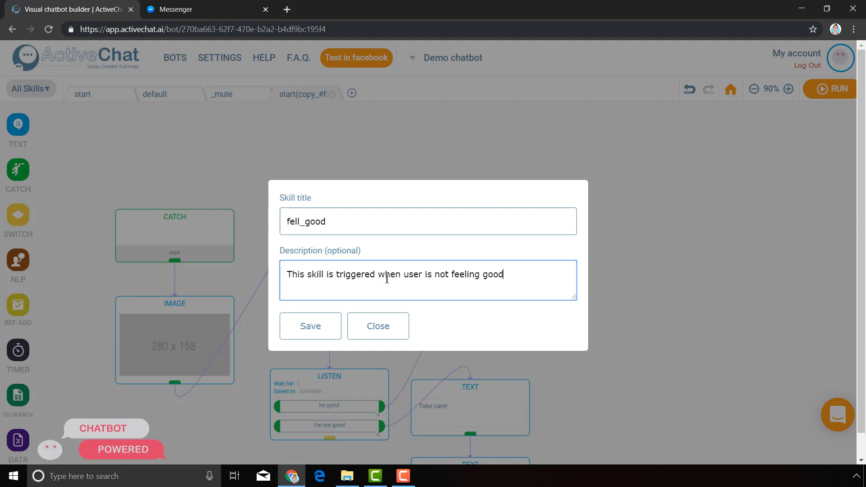
pyautogui.click(319, 325)
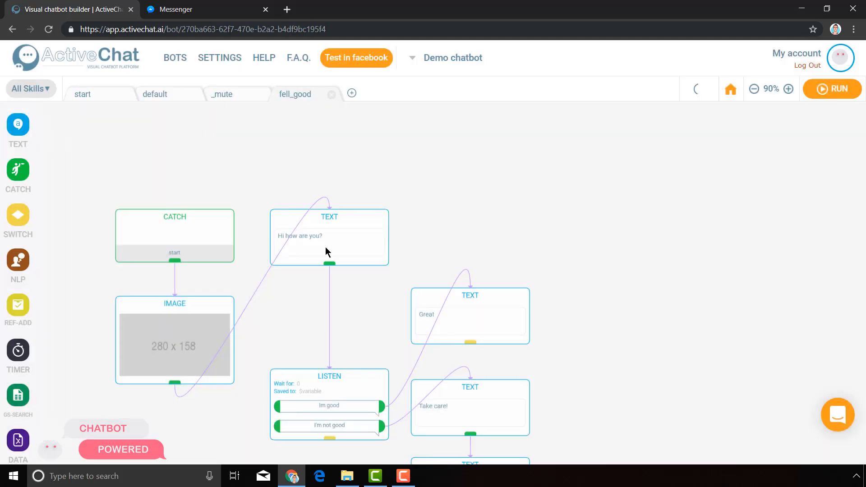
# Correct the duplicated skill's title to "feel_good" and save it.
pyautogui.click(296, 97)
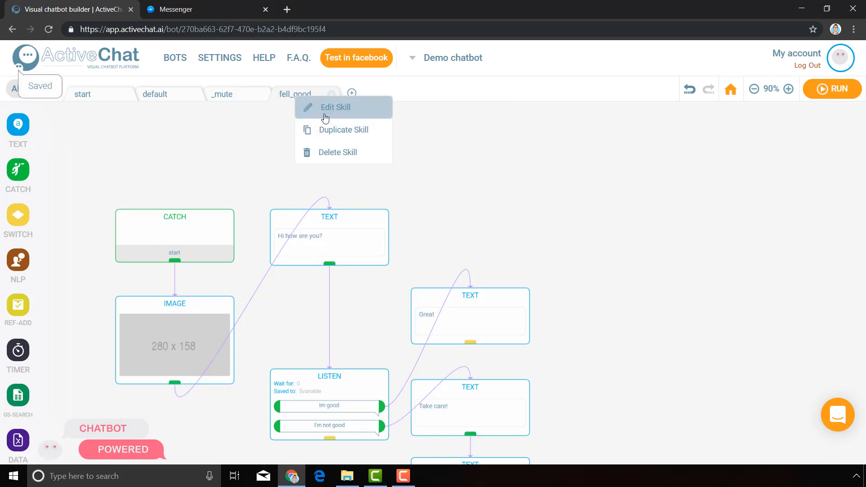
pyautogui.click(322, 110)
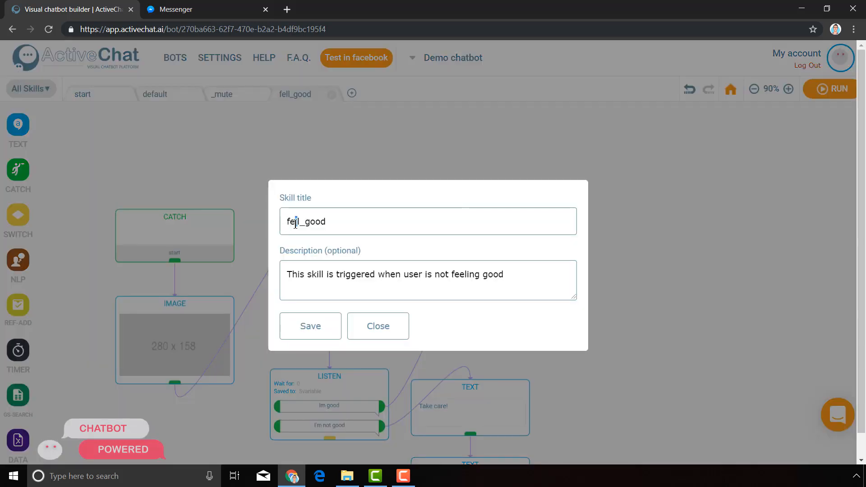
pyautogui.write('e')
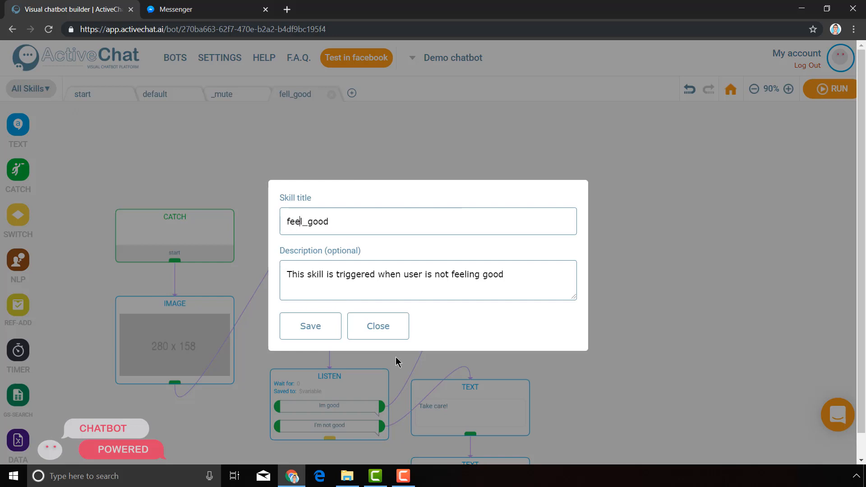
pyautogui.click(311, 331)
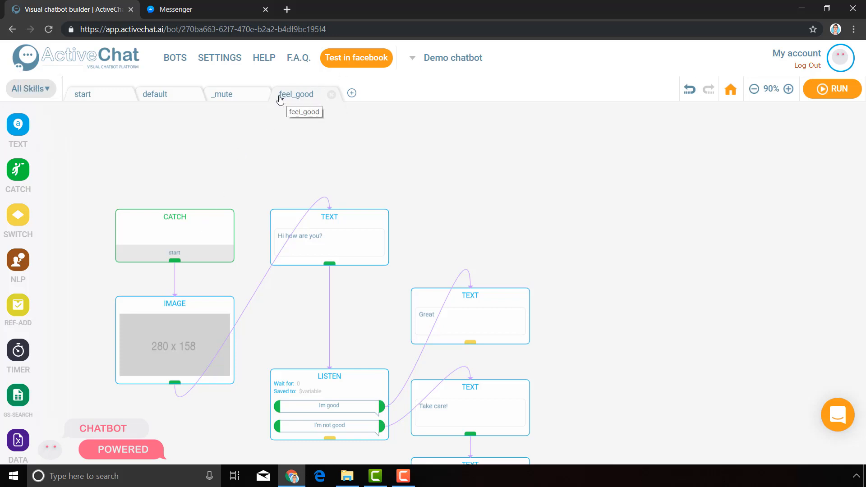
# Set the event name of the duplicated skill's Catch block to "feel_good".
pyautogui.click(204, 222)
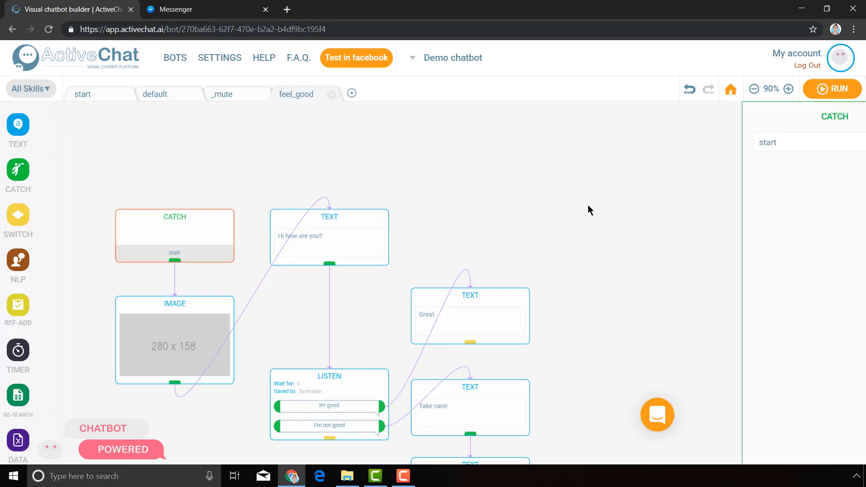
pyautogui.click(736, 142)
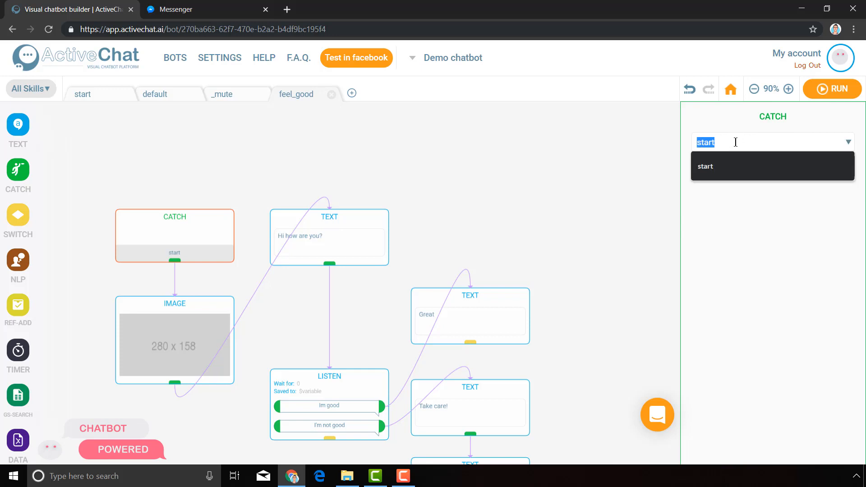
pyautogui.write('feel')
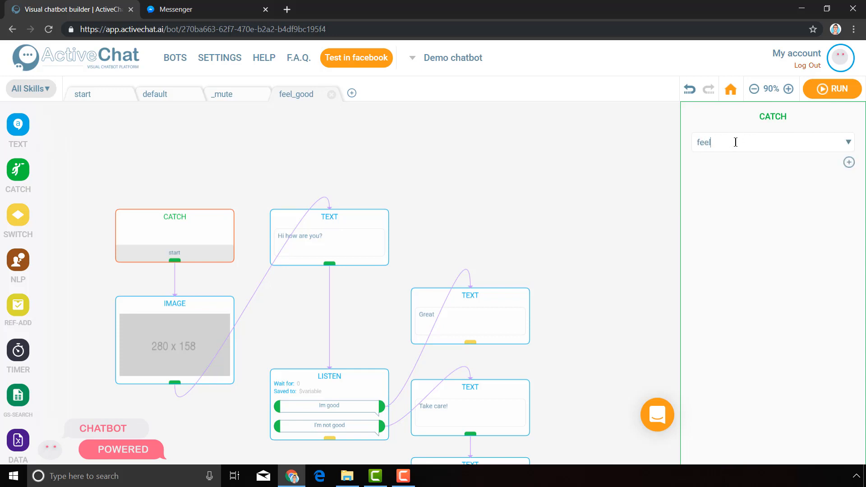
pyautogui.write('_good')
pyautogui.click(575, 163)
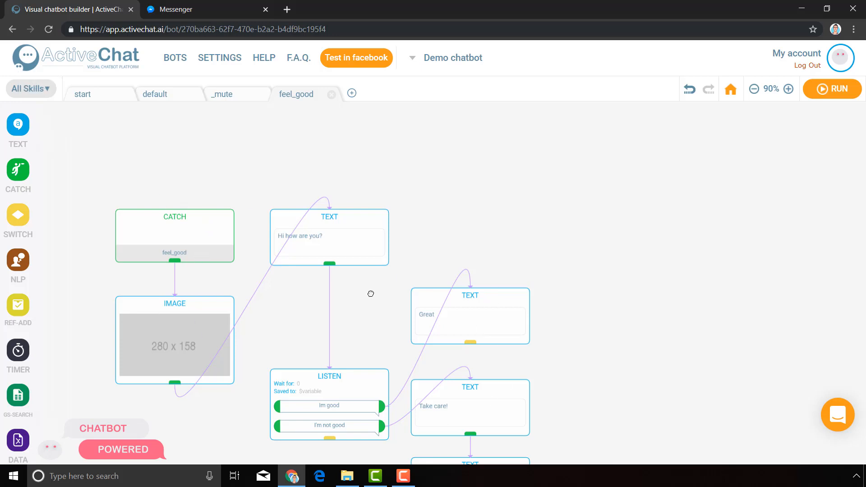
# Review the event name set in the Catch block of the feel_good skill.
pyautogui.moveTo(371, 293); pyautogui.dragTo(367, 250)
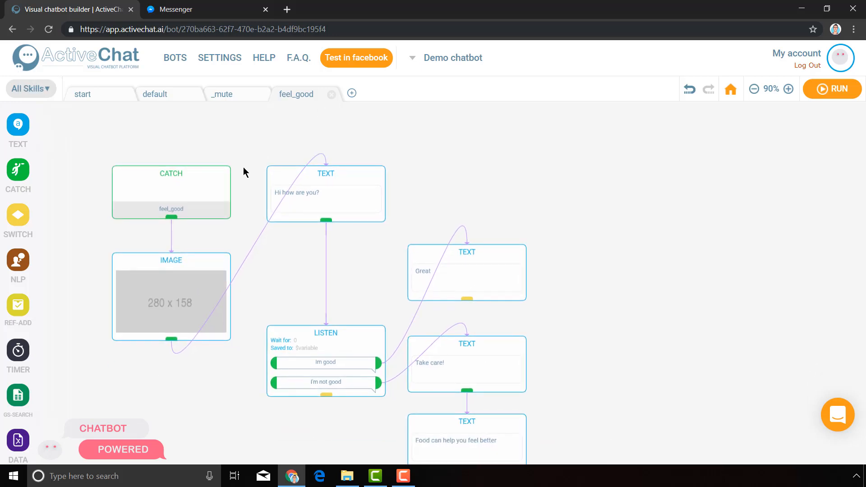
pyautogui.click(187, 189)
pyautogui.click(796, 143)
pyautogui.doubleClick(757, 141)
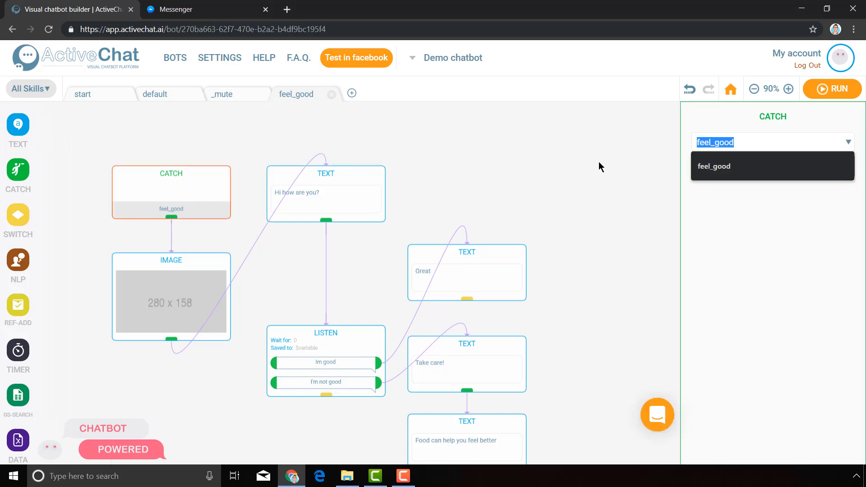
pyautogui.click(598, 163)
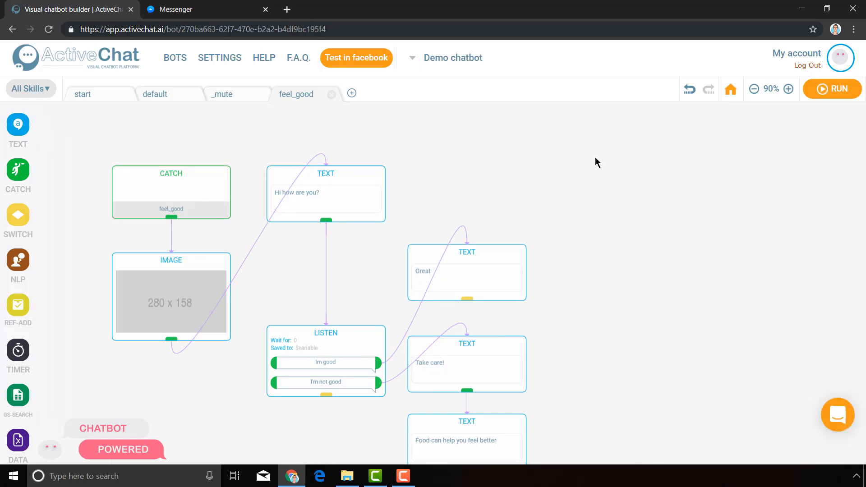
pyautogui.click(171, 190)
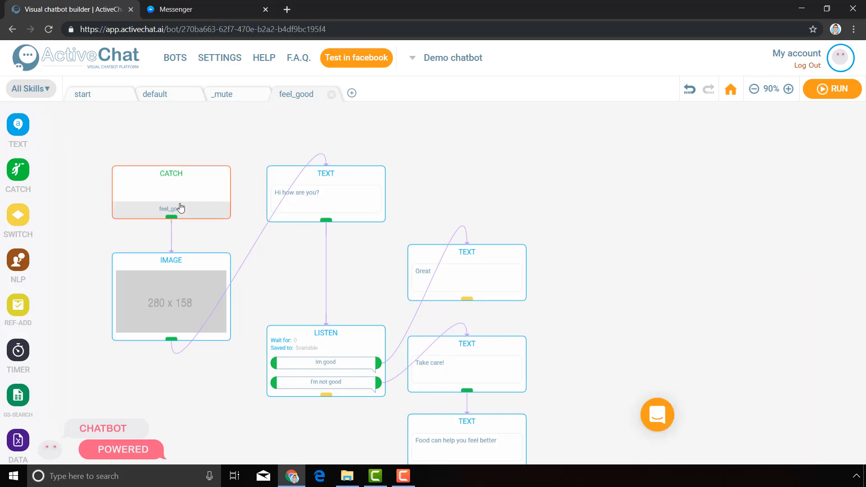
# Delete the Image, "Hi how are you?" Text, Listen and "Great" Text blocks from the feel_good skill.
pyautogui.click(178, 303)
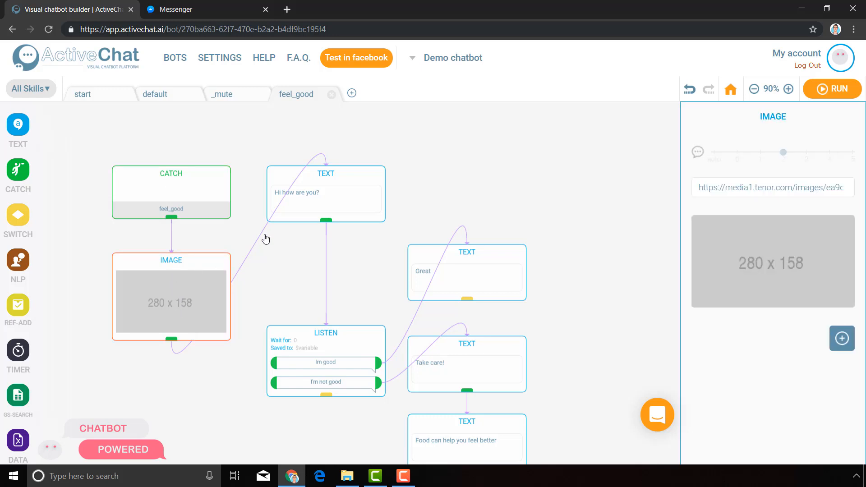
pyautogui.press('Delete')
pyautogui.click(334, 184)
pyautogui.press('Delete')
pyautogui.click(359, 364)
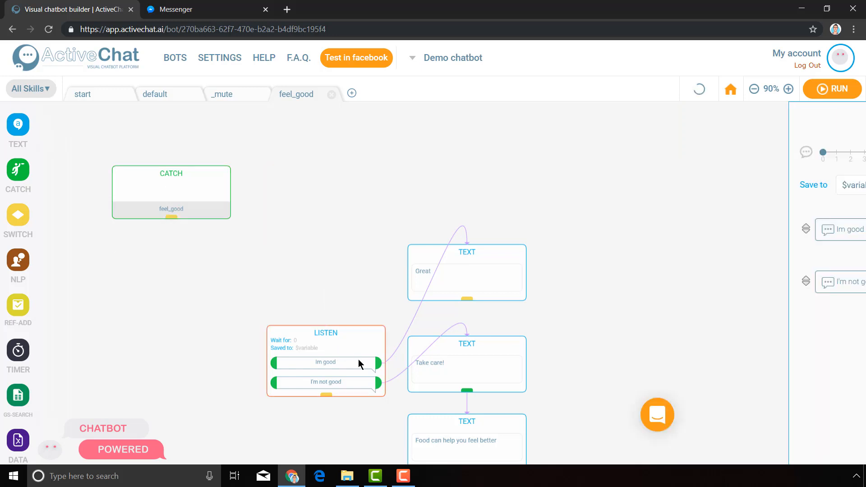
pyautogui.press('Delete')
pyautogui.click(485, 274)
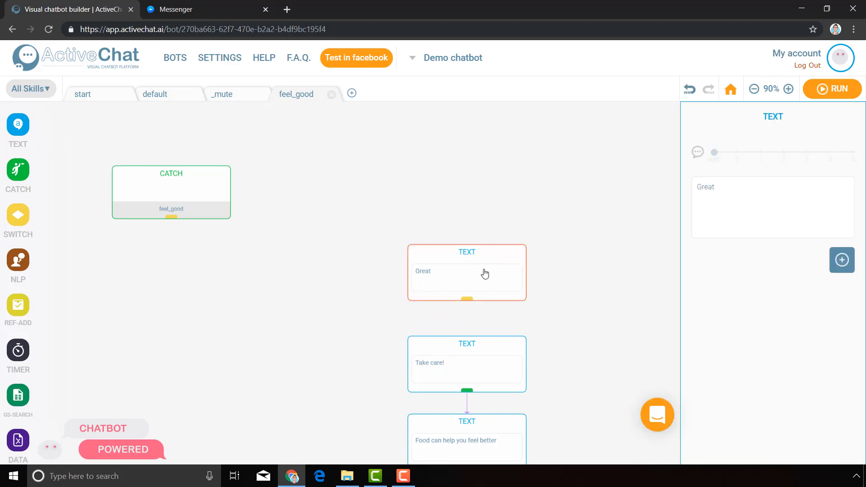
pyautogui.press('Delete')
# Connect the feel_good Catch block to the "Take care!" Text block and place it above that block.
pyautogui.moveTo(171, 218); pyautogui.dragTo(454, 350)
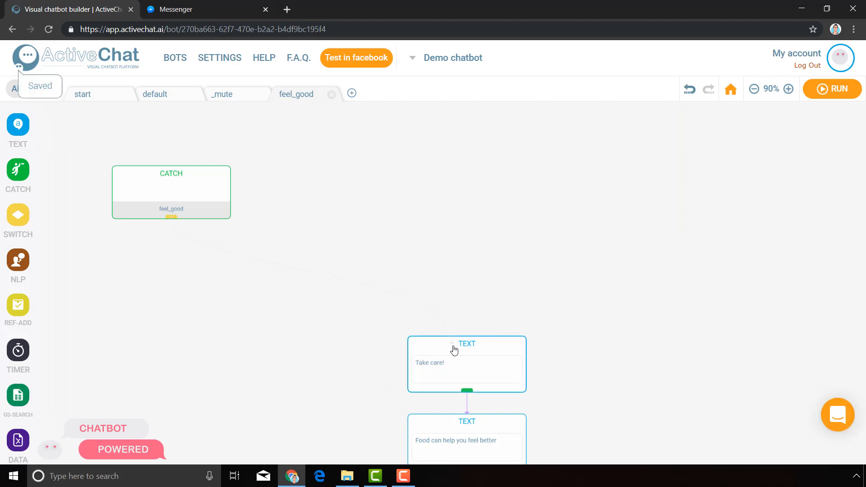
pyautogui.moveTo(153, 186); pyautogui.dragTo(389, 266)
pyautogui.click(730, 90)
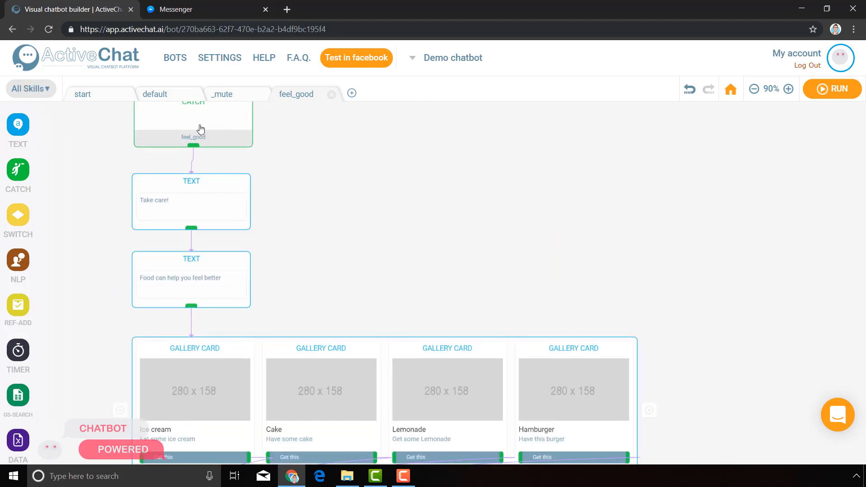
pyautogui.click(201, 194)
pyautogui.click(215, 283)
pyautogui.moveTo(586, 252); pyautogui.dragTo(560, 79)
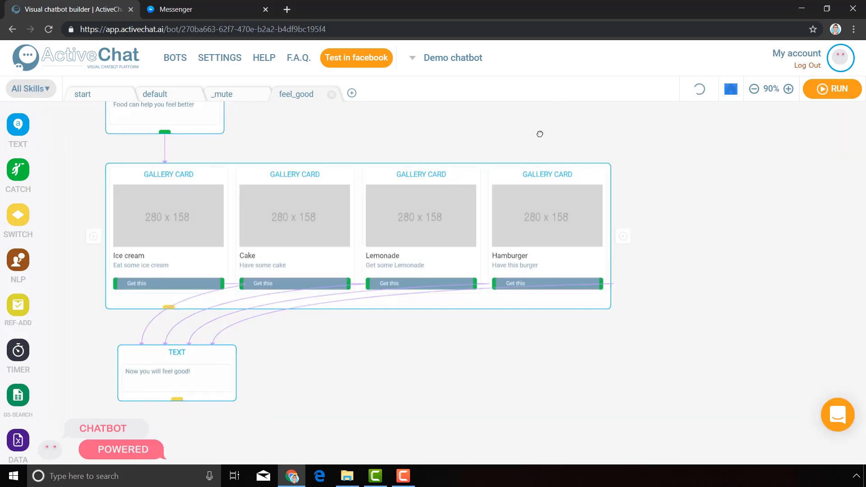
pyautogui.moveTo(599, 366); pyautogui.dragTo(666, 420)
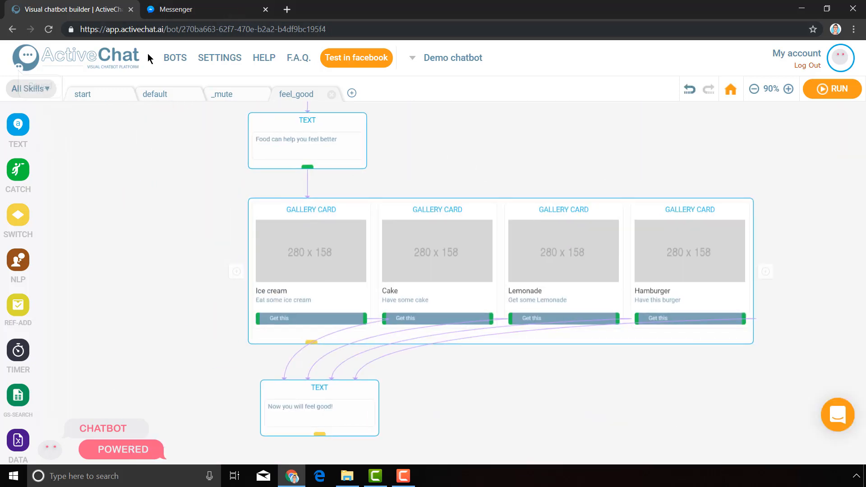
# Delete the "Take care!" and "Food can help you feel better" Text blocks from the start skill.
pyautogui.click(83, 94)
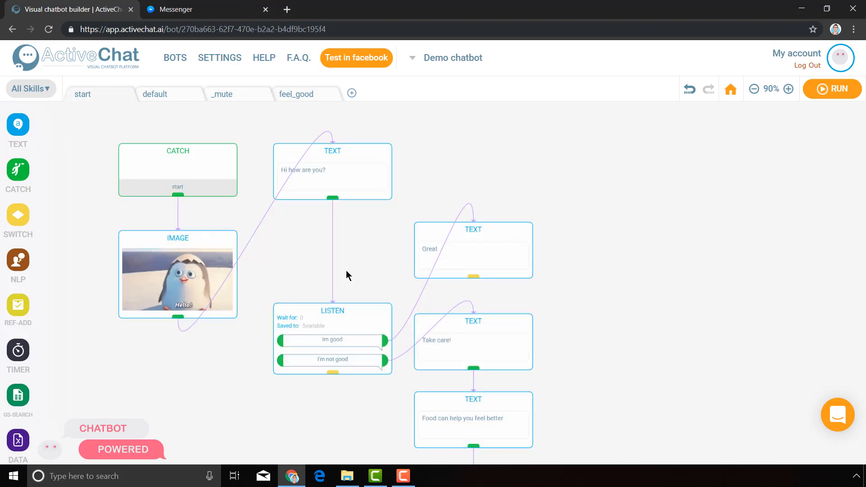
pyautogui.moveTo(582, 368); pyautogui.dragTo(547, 234)
pyautogui.click(429, 193)
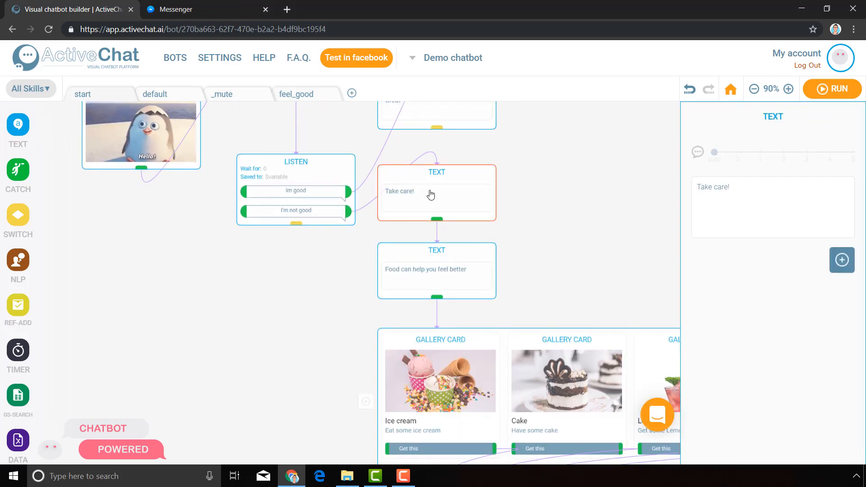
pyautogui.press('Delete')
pyautogui.click(450, 265)
pyautogui.press('Delete')
# Delete all the gallery cards and the "Now you will feel good!" Text block from the start skill.
pyautogui.click(455, 370)
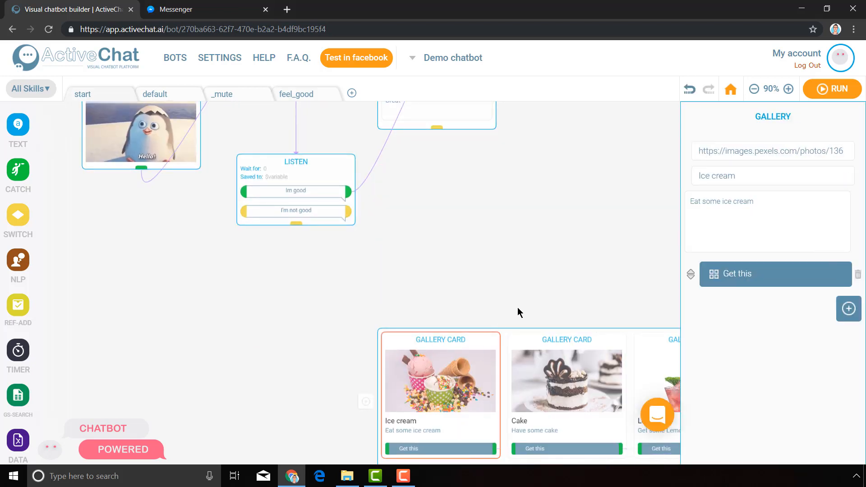
pyautogui.click(509, 365)
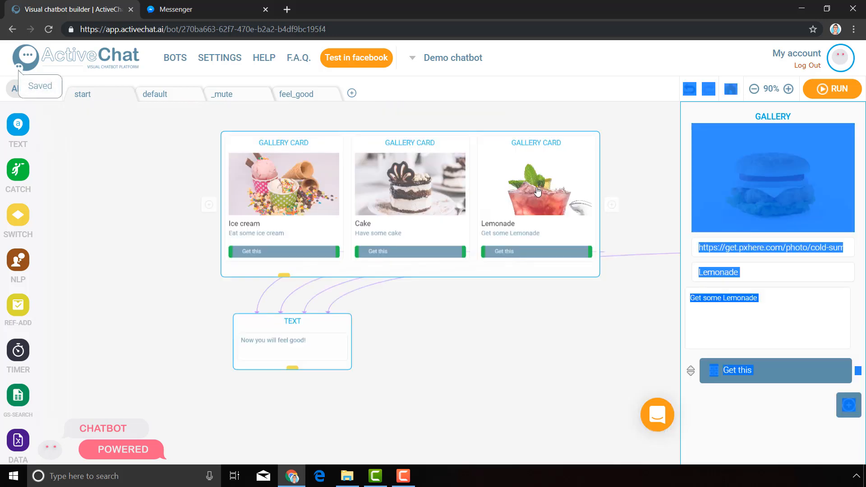
pyautogui.press('Delete')
pyautogui.click(439, 195)
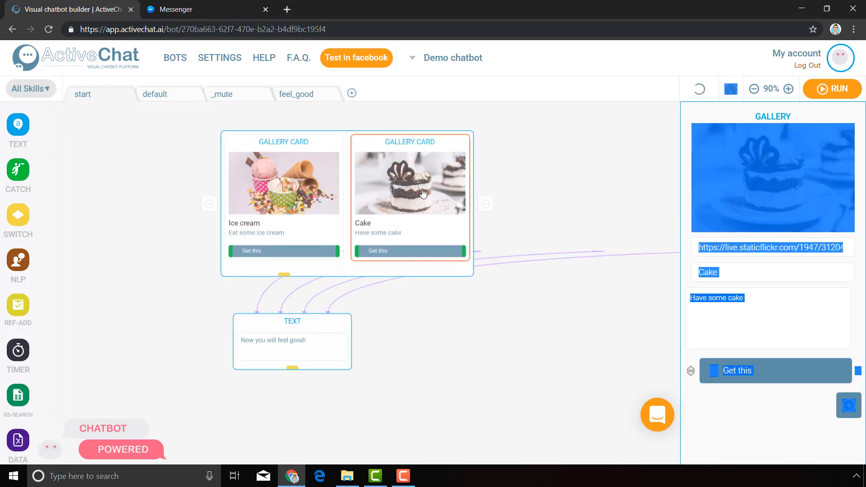
pyautogui.press('Delete')
pyautogui.click(293, 183)
pyautogui.press('Delete')
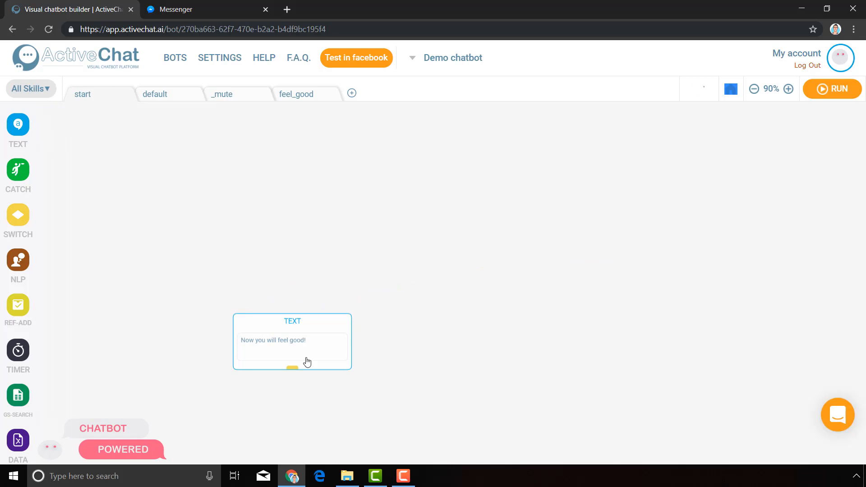
pyautogui.click(307, 361)
pyautogui.press('Delete')
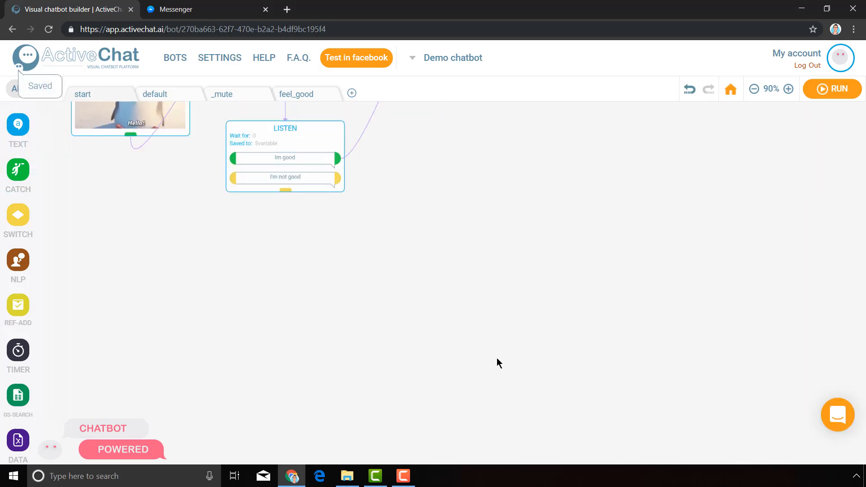
# Add a Send event block linked to the "I'm not good" reply of the Listen block.
pyautogui.moveTo(368, 391); pyautogui.dragTo(412, 381)
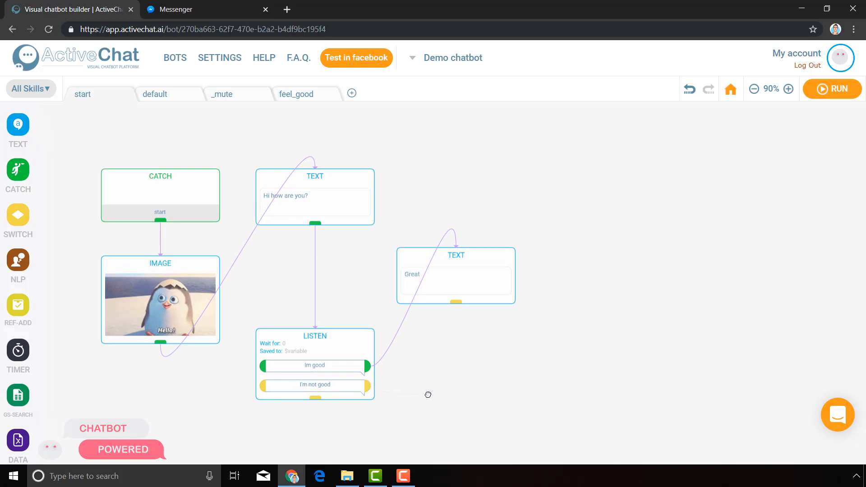
pyautogui.moveTo(428, 395); pyautogui.dragTo(428, 395)
pyautogui.moveTo(488, 428)
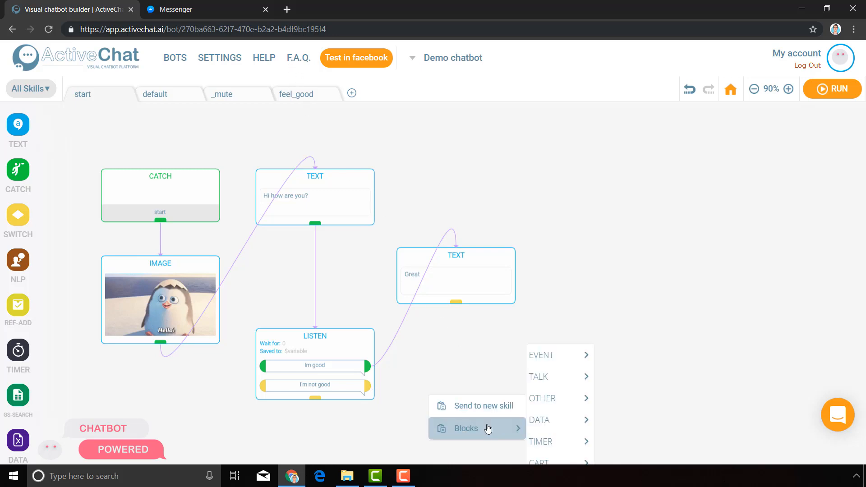
pyautogui.moveTo(555, 385)
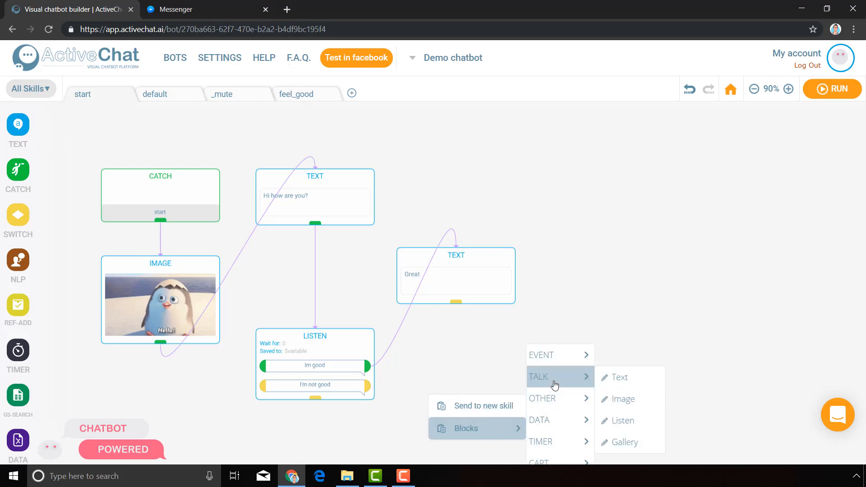
pyautogui.moveTo(561, 357)
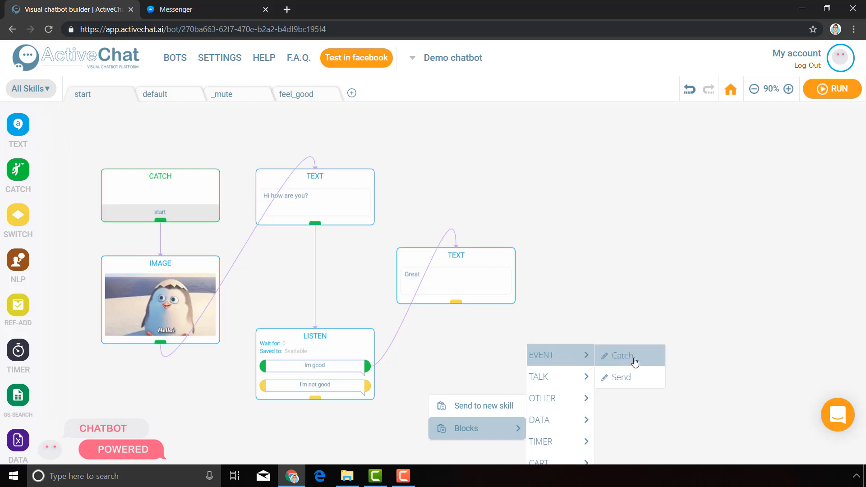
pyautogui.click(637, 377)
# Set the Send block's event name to "feel_good" and move the block clear of the Listen block.
pyautogui.click(399, 417)
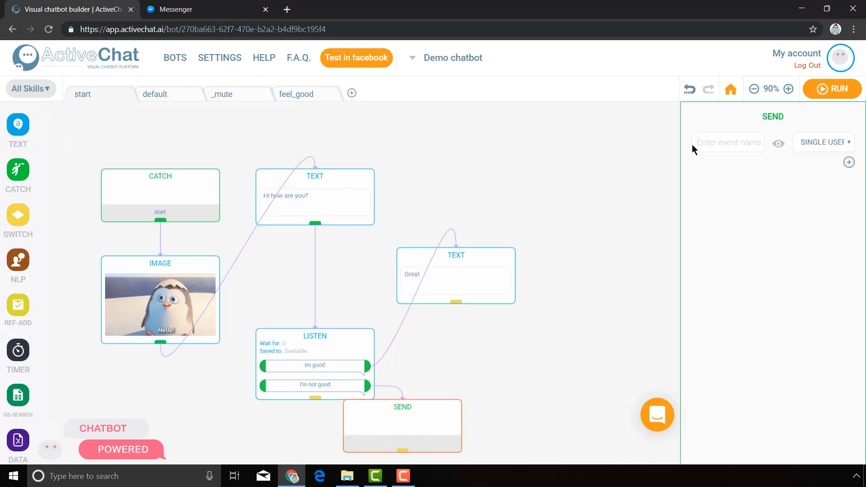
pyautogui.write('feel')
pyautogui.press('Return')
pyautogui.click(577, 208)
pyautogui.scroll(-3, 543, 323)
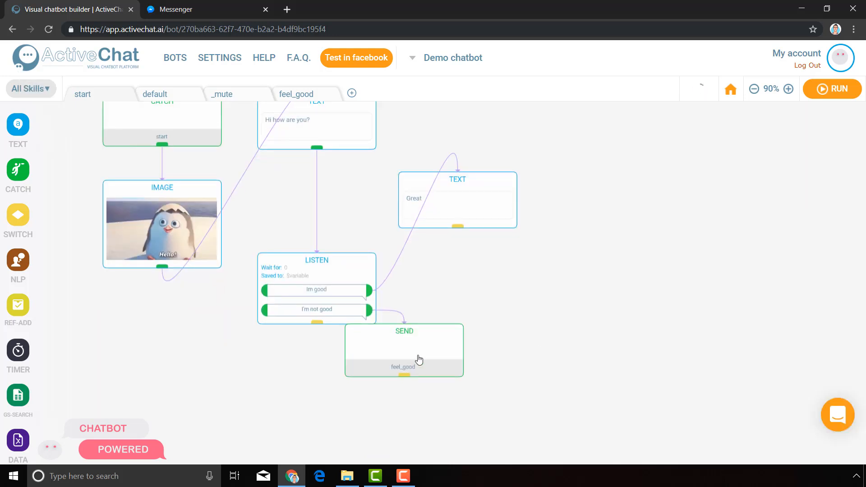
pyautogui.moveTo(416, 360); pyautogui.dragTo(515, 354)
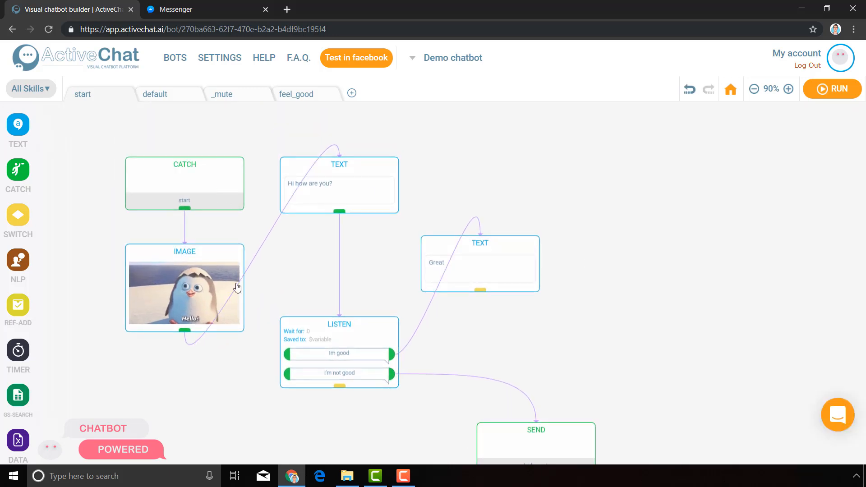
# Review the start skill's reply branches and Send event, and the blocks of the feel_good skill it triggers.
pyautogui.click(367, 184)
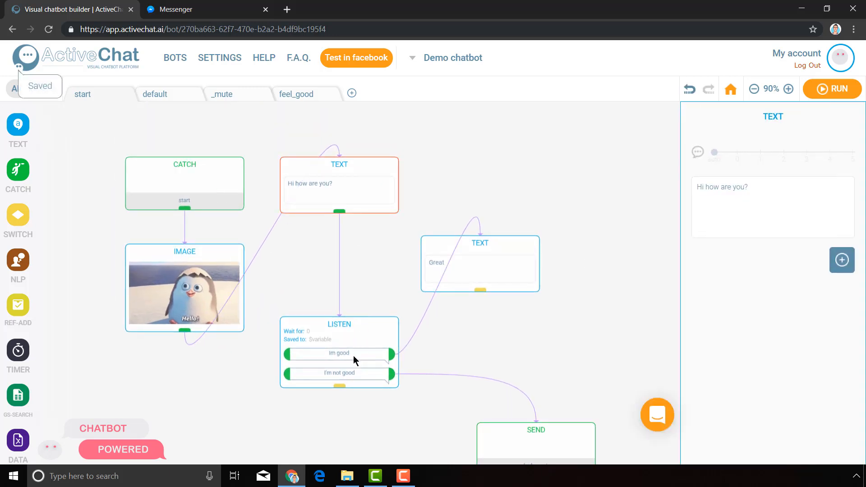
pyautogui.click(354, 357)
pyautogui.click(492, 273)
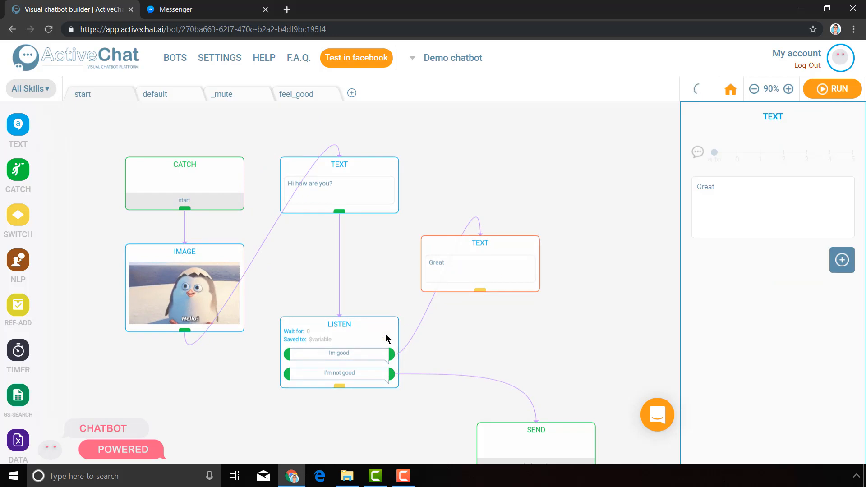
pyautogui.click(332, 375)
pyautogui.moveTo(541, 286); pyautogui.dragTo(518, 184)
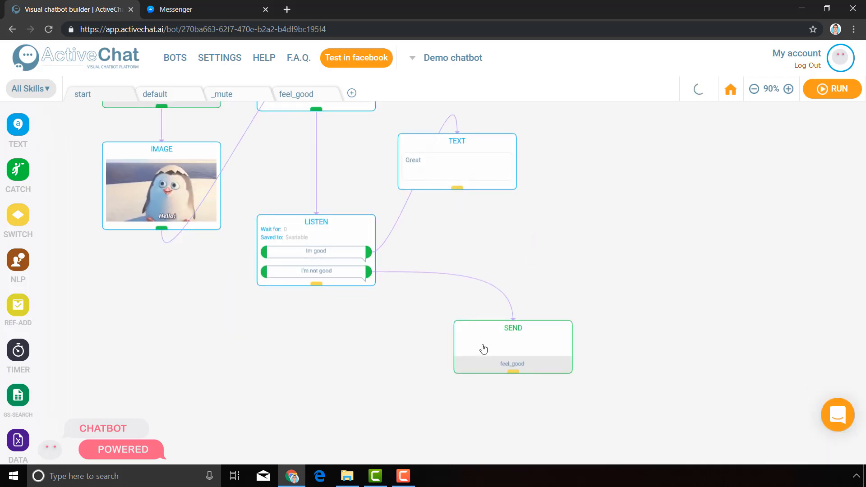
pyautogui.click(495, 357)
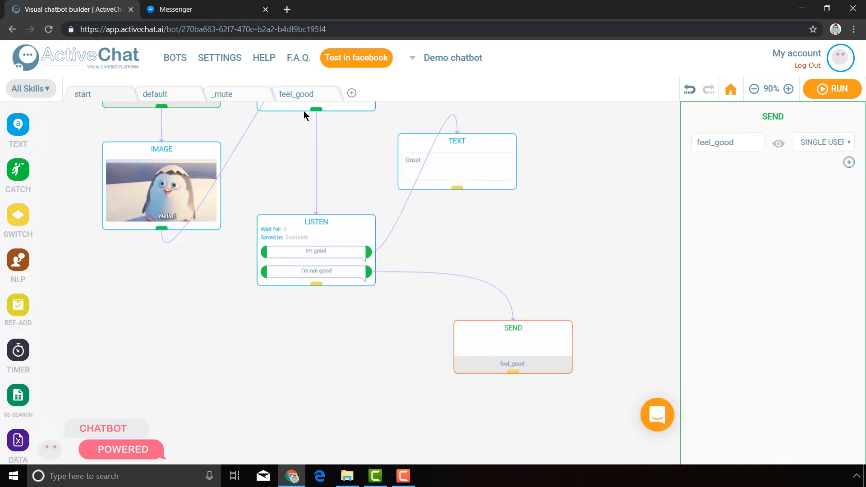
pyautogui.click(298, 94)
pyautogui.moveTo(467, 197); pyautogui.dragTo(490, 444)
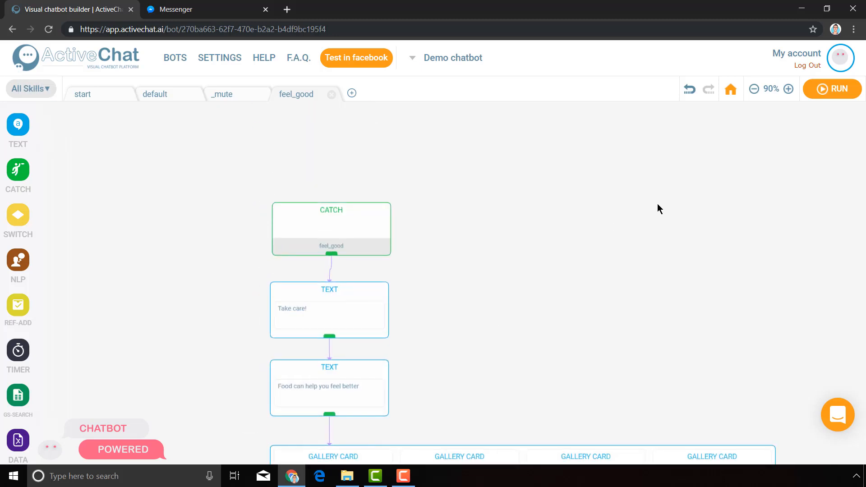
# Return to the start skill and build the chatbot with the updated skills.
pyautogui.click(90, 96)
pyautogui.click(830, 88)
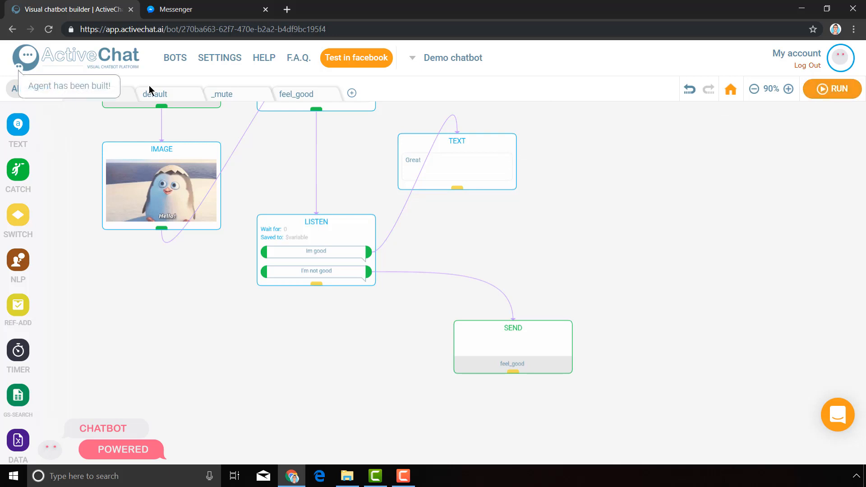
pyautogui.doubleClick(75, 87)
# Switch to Messenger, send "/start" to Demo Chatbot and answer with "I'm not good".
pyautogui.click(202, 6)
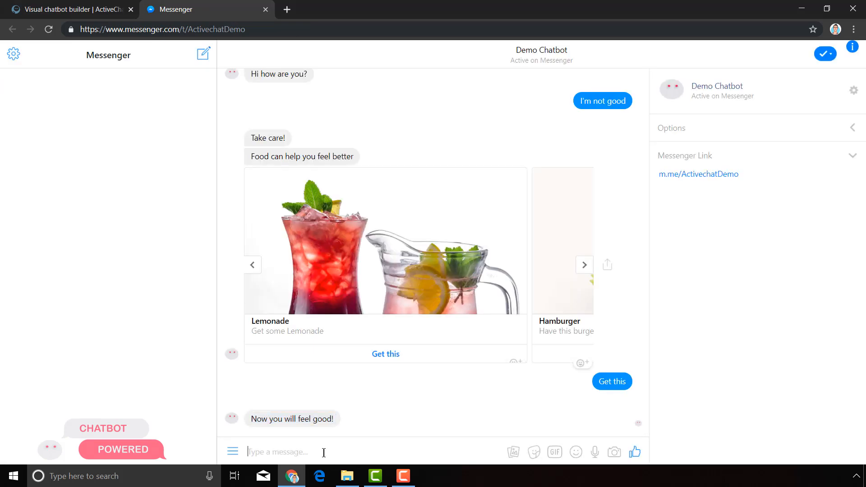
pyautogui.write('/start')
pyautogui.press('Return')
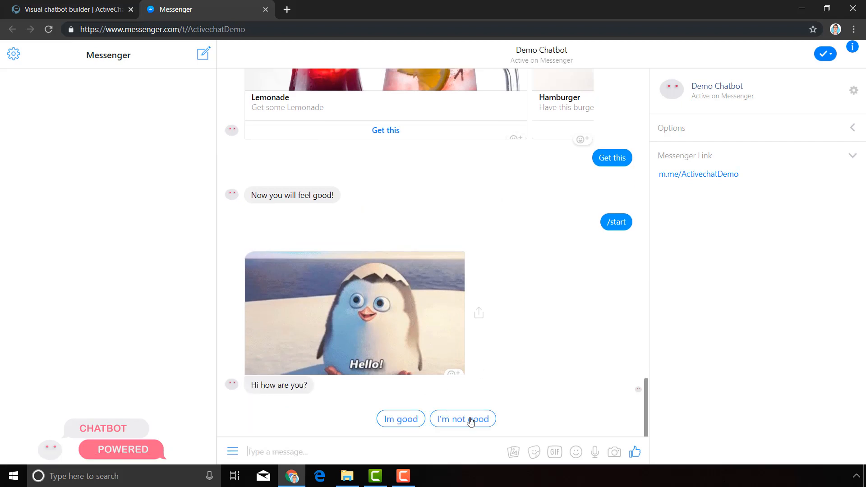
pyautogui.click(469, 419)
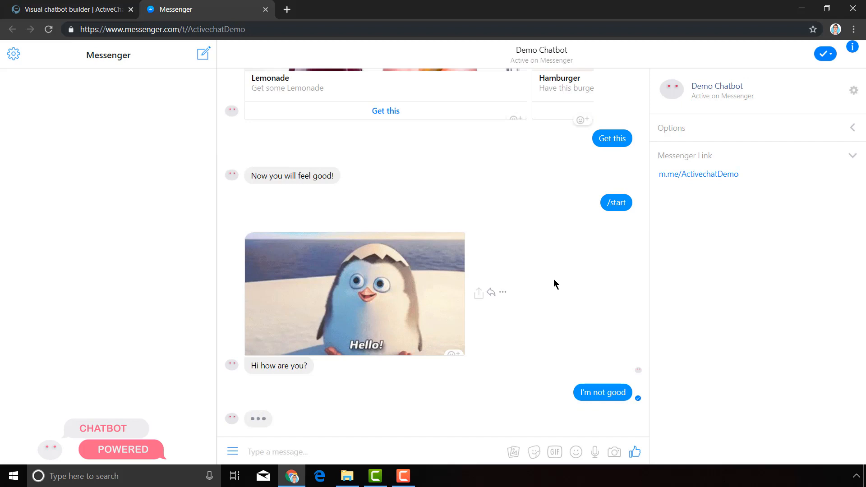
# Compare the chatbot's replies in Messenger with the feel_good skill and browse the food gallery cards.
pyautogui.click(99, 4)
pyautogui.click(296, 94)
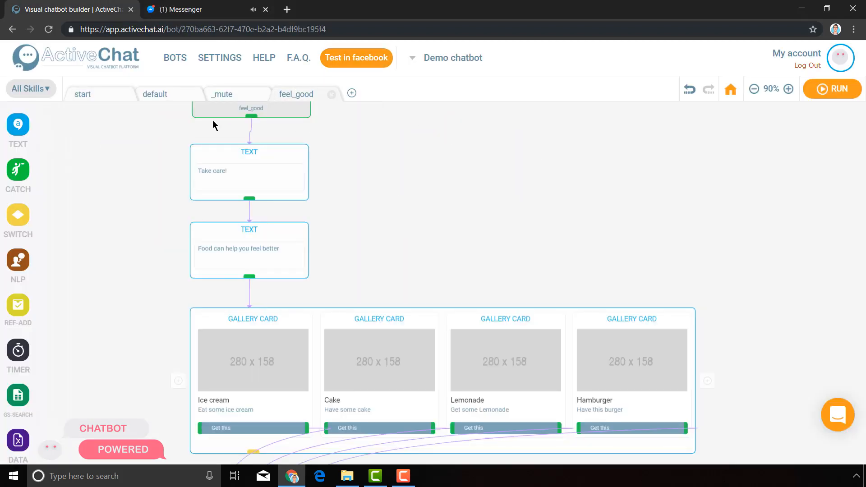
pyautogui.click(218, 11)
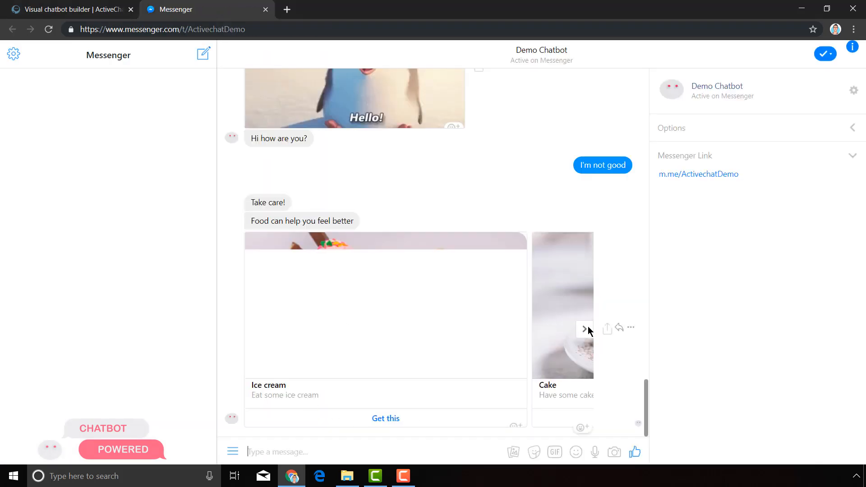
pyautogui.click(585, 329)
pyautogui.click(584, 330)
pyautogui.click(585, 329)
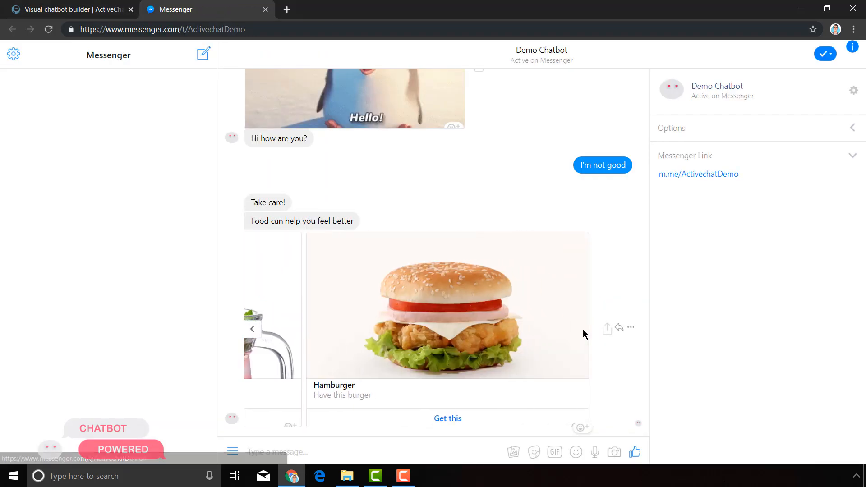
pyautogui.click(256, 332)
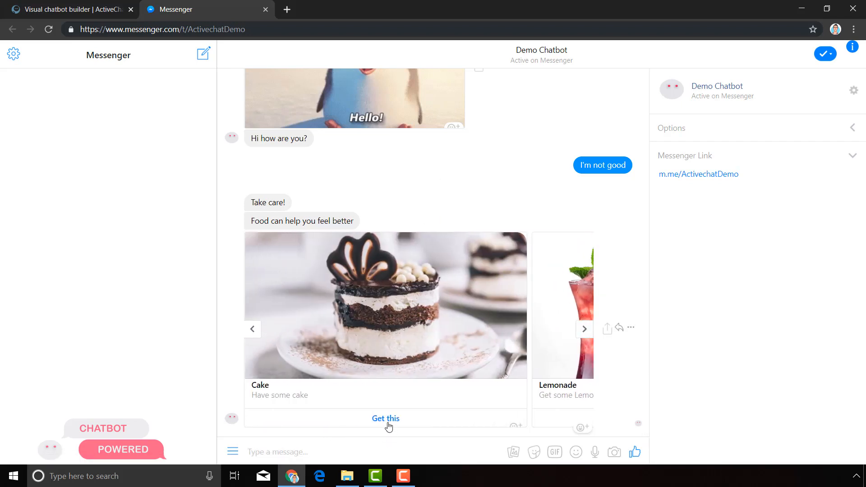
# Check the feel_good skill's closing Text block in the builder, then choose "Get this" for the Cake card in Messenger.
pyautogui.click(111, 10)
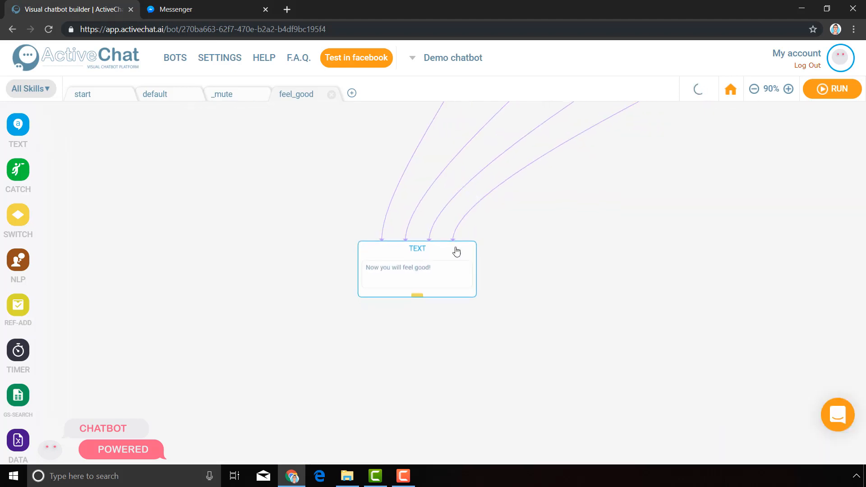
pyautogui.click(391, 278)
pyautogui.click(235, 6)
pyautogui.click(389, 421)
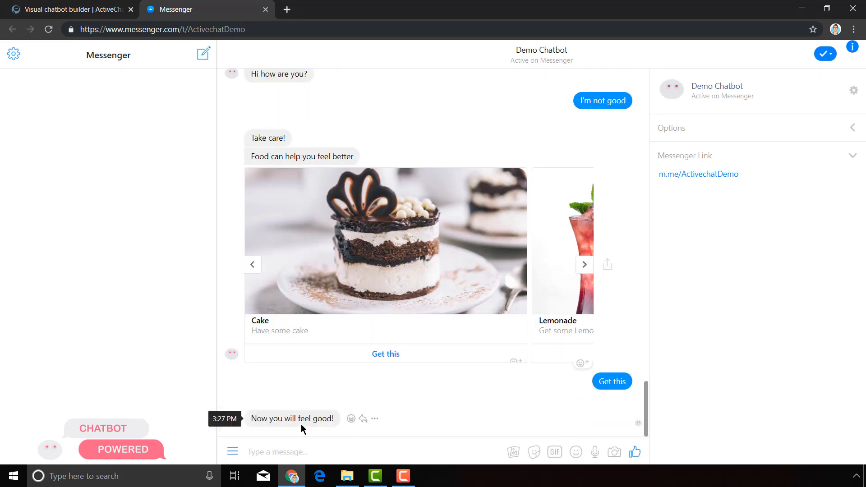
# Switch back to the chatbot builder and move the gallery block upward in the feel_good skill.
pyautogui.click(76, 9)
pyautogui.click(575, 243)
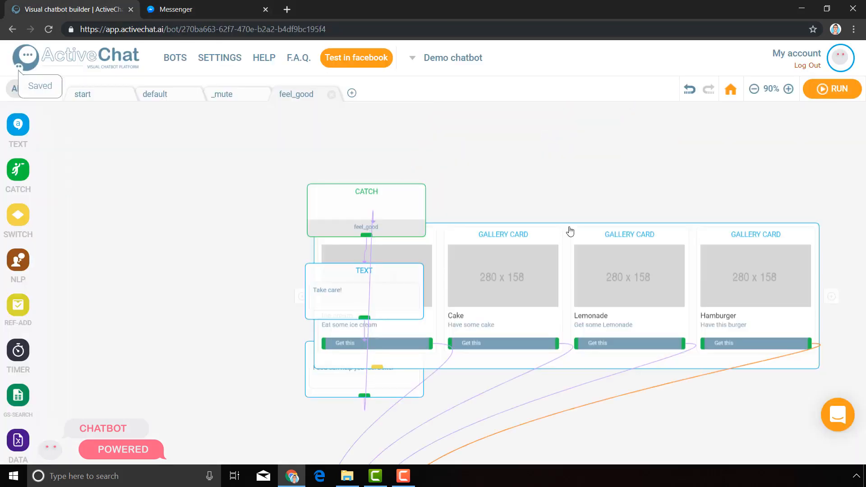
pyautogui.click(571, 230)
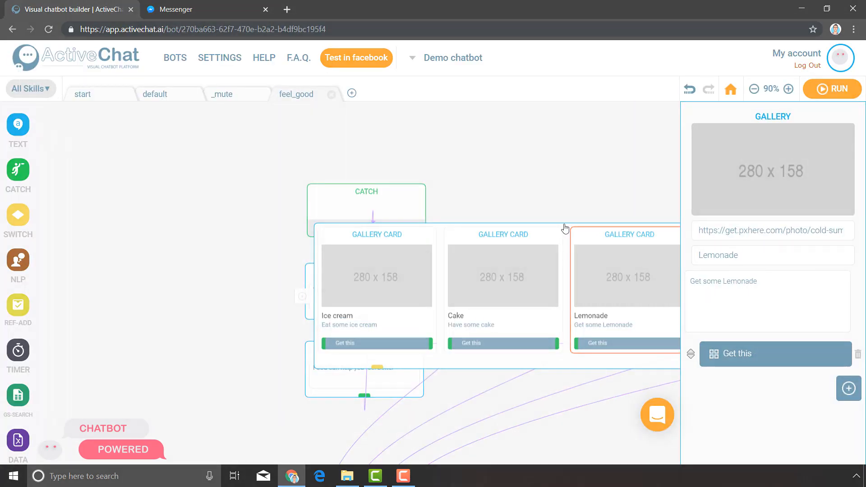